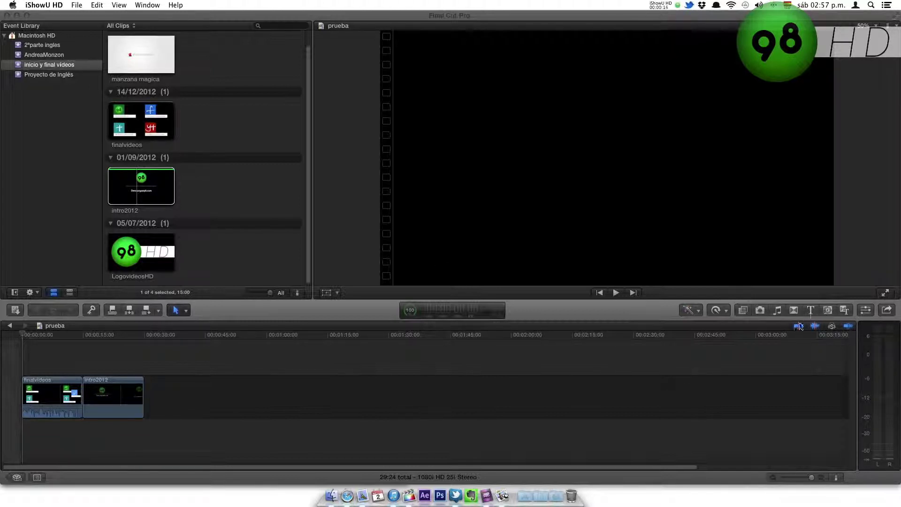
# Show the Photos browser beside the timeline and scroll through its source list.
pyautogui.click(761, 312)
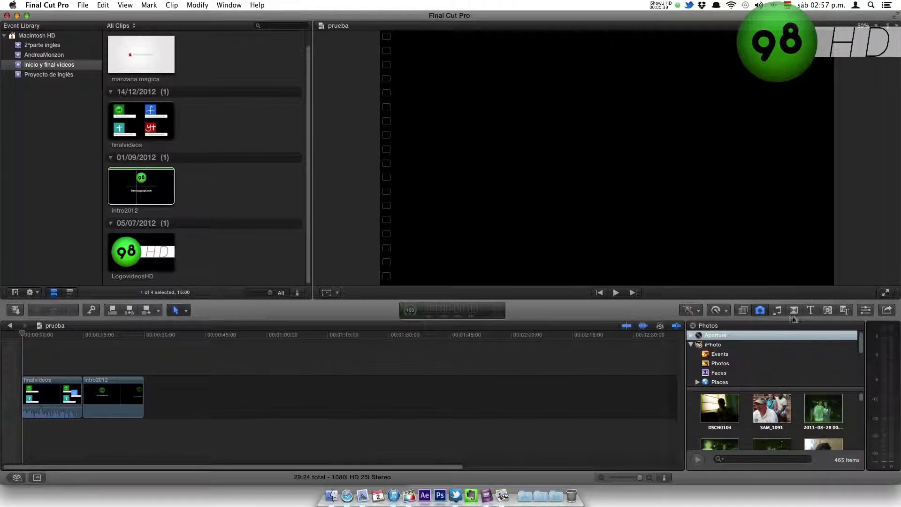
pyautogui.scroll(-5, 758, 410)
pyautogui.scroll(-3, 758, 411)
pyautogui.scroll(-4, 776, 378)
pyautogui.scroll(5, 777, 378)
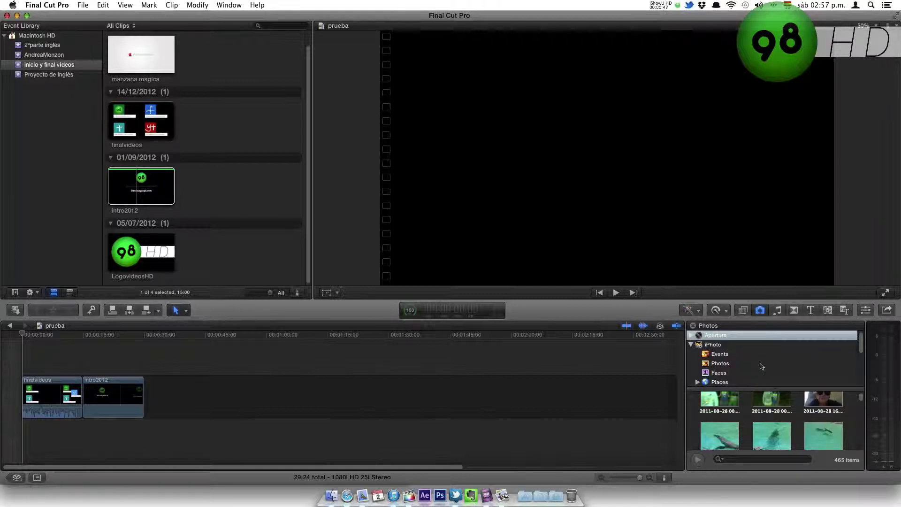
pyautogui.scroll(-3, 761, 366)
pyautogui.scroll(-2, 761, 366)
pyautogui.scroll(3, 760, 368)
pyautogui.scroll(3, 759, 370)
pyautogui.scroll(-3, 714, 361)
pyautogui.scroll(3, 716, 368)
# View the whole iPhoto library, then its Photos, Faces and Places collections.
pyautogui.click(705, 346)
pyautogui.scroll(-3, 711, 352)
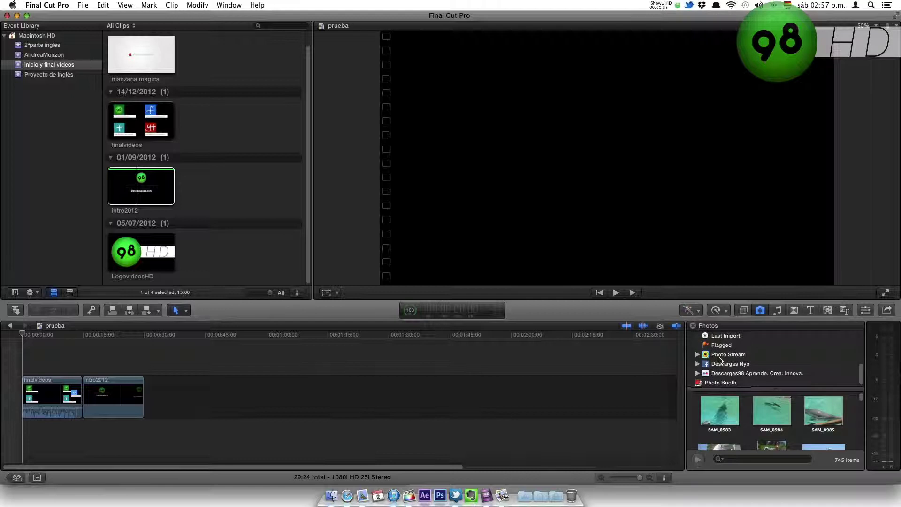
pyautogui.scroll(4, 718, 356)
pyautogui.scroll(-1, 719, 357)
pyautogui.click(720, 358)
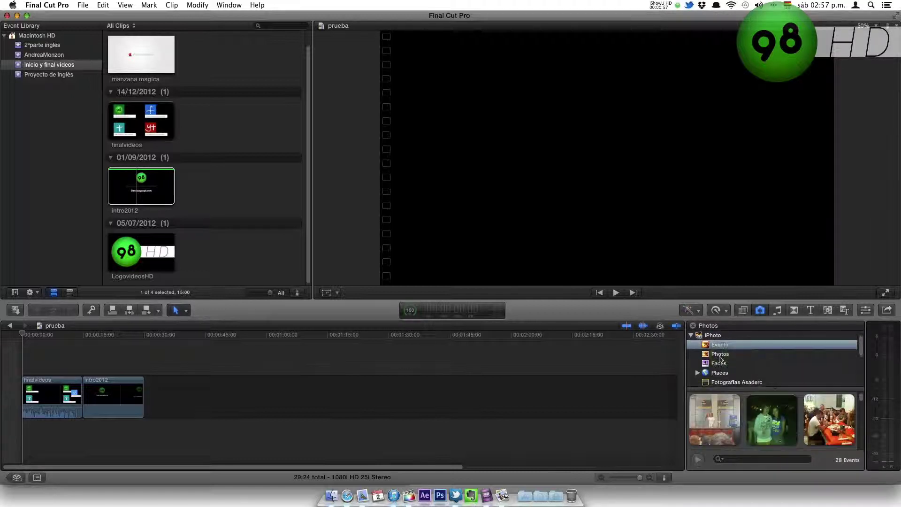
pyautogui.click(719, 364)
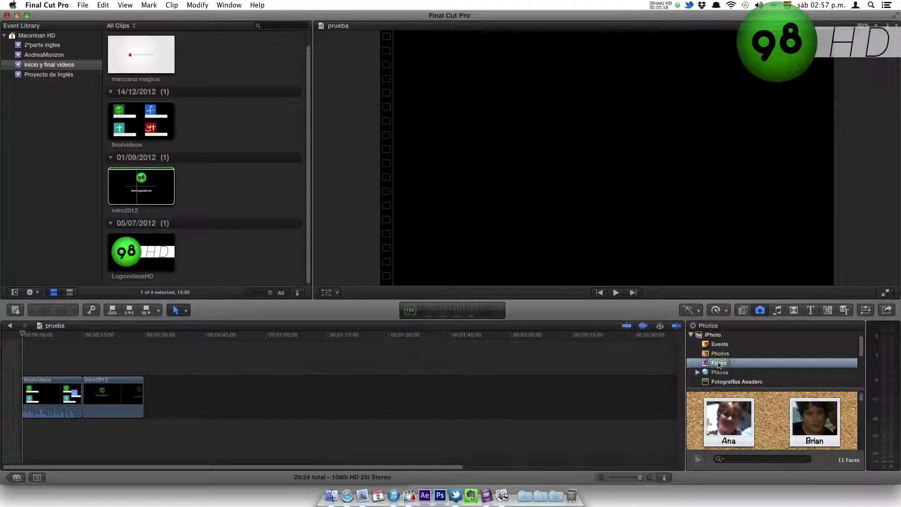
pyautogui.click(715, 372)
pyautogui.scroll(-3, 718, 366)
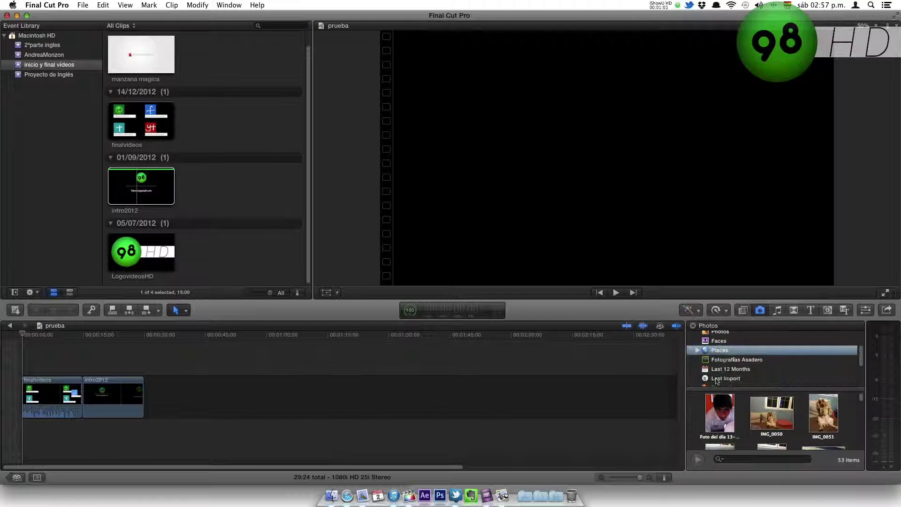
# Browse the Fotografías Asadero album, Last 12 Months, Last Import and Flagged photos.
pyautogui.click(721, 359)
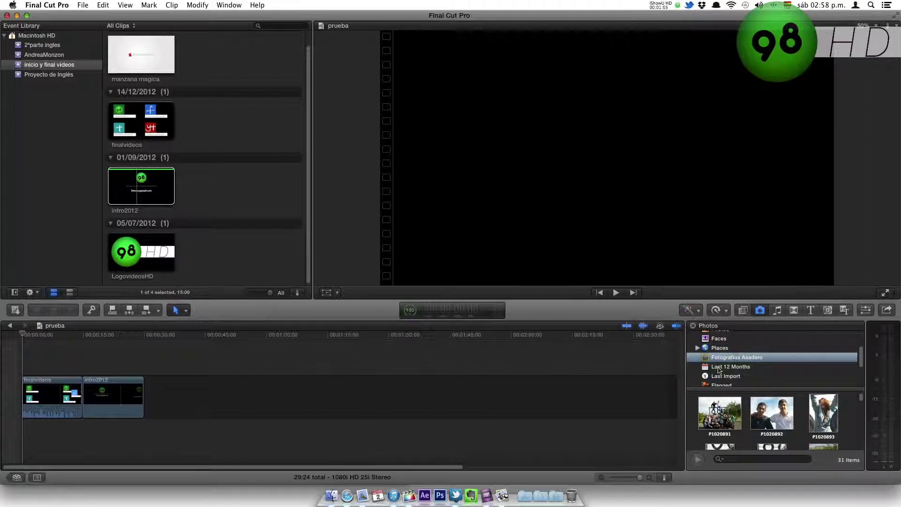
pyautogui.click(719, 367)
pyautogui.scroll(-3, 733, 369)
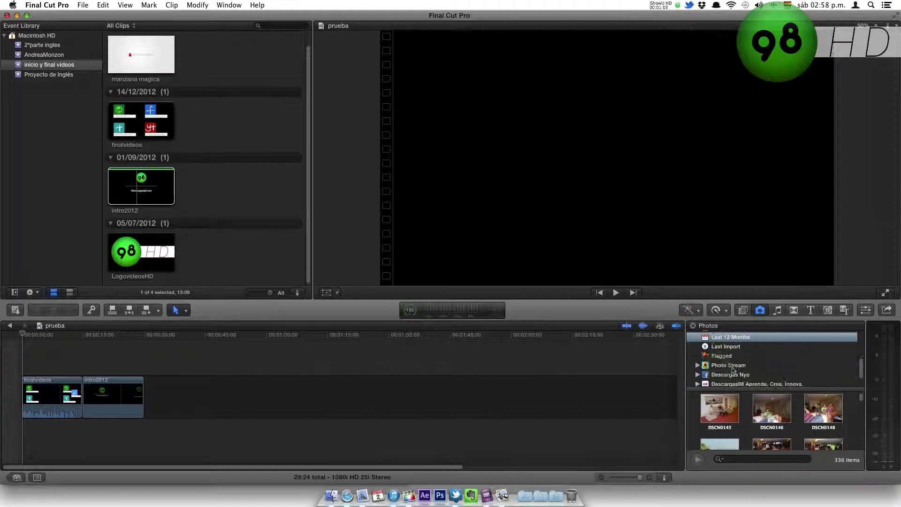
pyautogui.click(725, 347)
pyautogui.click(719, 356)
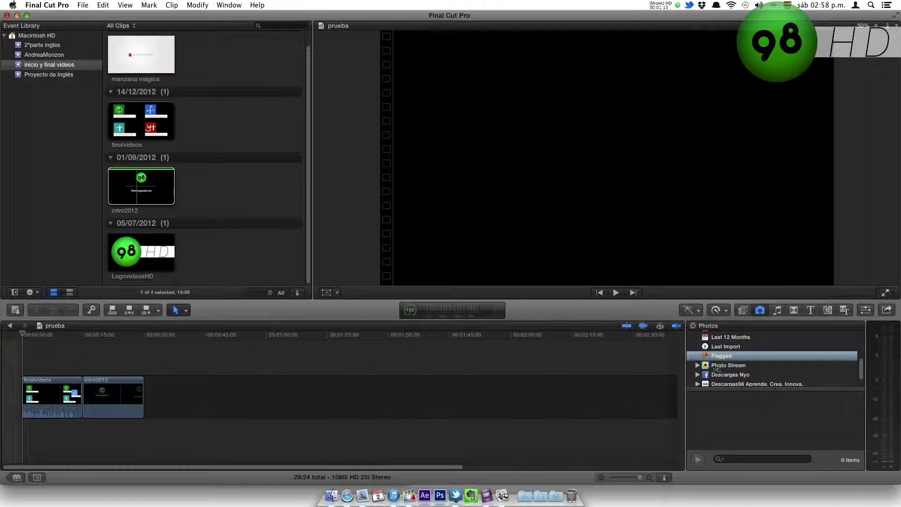
pyautogui.scroll(-1, 716, 357)
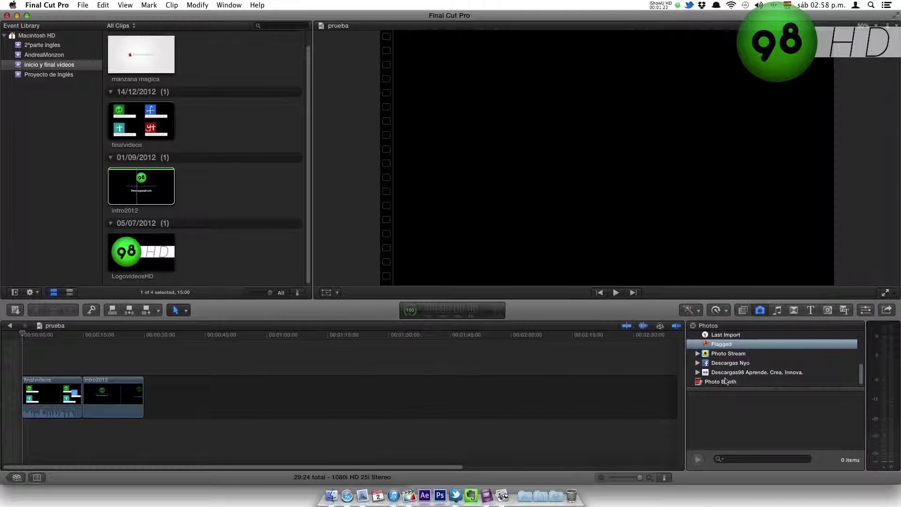
pyautogui.scroll(3, 726, 381)
pyautogui.scroll(3, 727, 378)
pyautogui.scroll(3, 727, 376)
pyautogui.scroll(2, 727, 374)
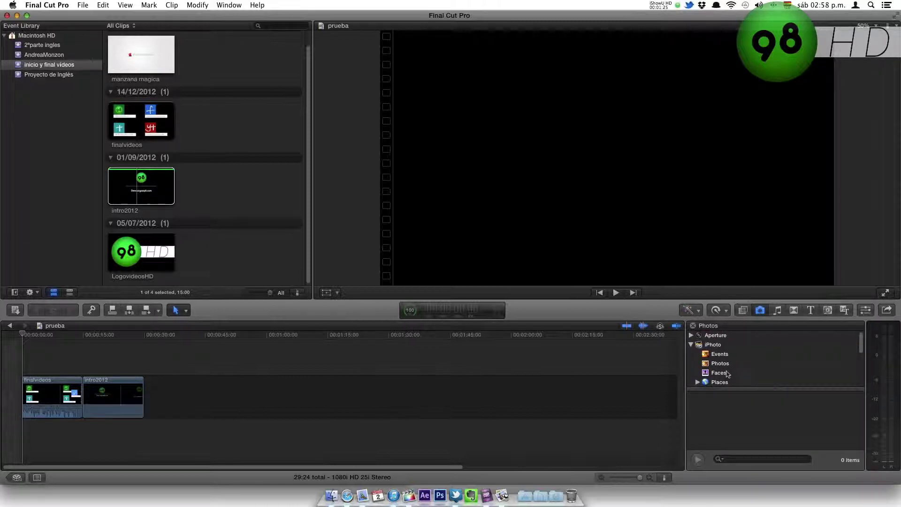
pyautogui.scroll(-2, 726, 368)
pyautogui.scroll(-3, 726, 361)
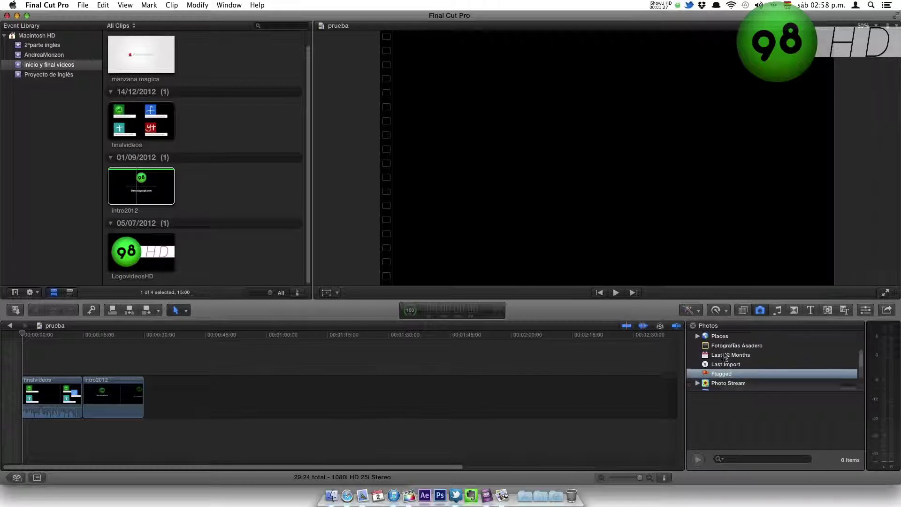
pyautogui.scroll(2, 725, 355)
pyautogui.scroll(1, 725, 355)
pyautogui.scroll(1, 725, 355)
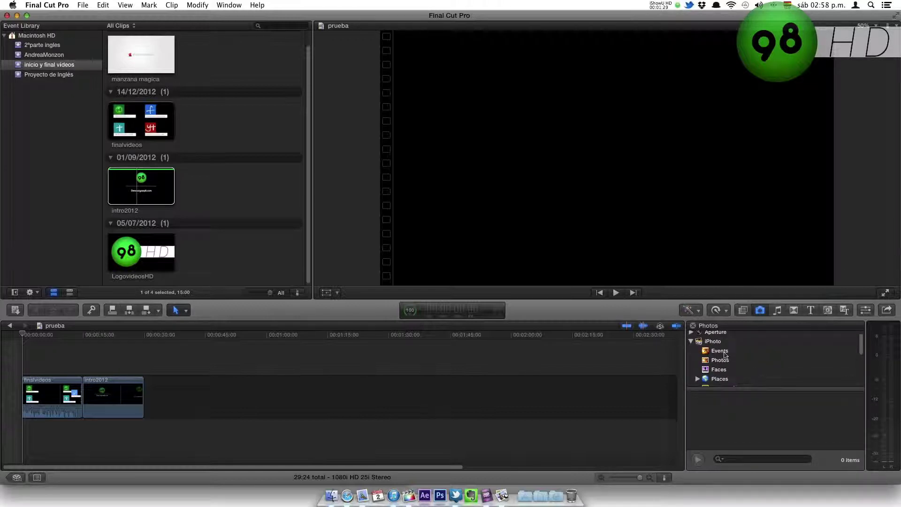
# Append the macbookpro event photo from iPhoto Events after the intro2012 clip.
pyautogui.click(725, 355)
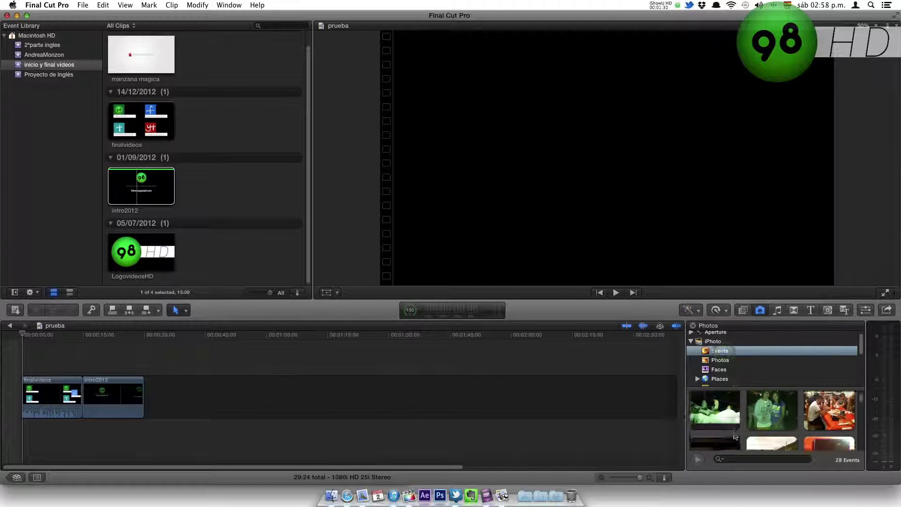
pyautogui.scroll(-2, 735, 435)
pyautogui.scroll(-5, 735, 436)
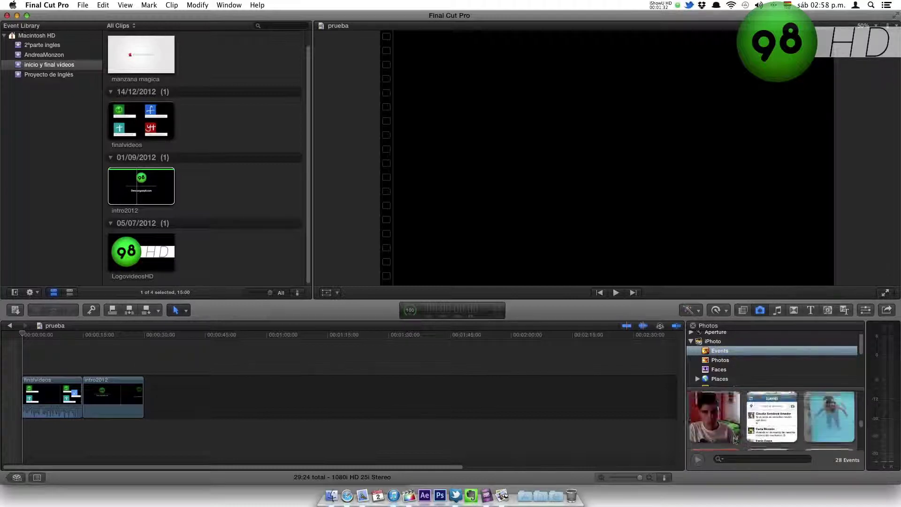
pyautogui.scroll(-2, 735, 436)
pyautogui.scroll(-2, 735, 435)
pyautogui.scroll(-2, 735, 436)
pyautogui.scroll(-2, 735, 436)
pyautogui.scroll(-1, 735, 436)
pyautogui.scroll(2, 746, 424)
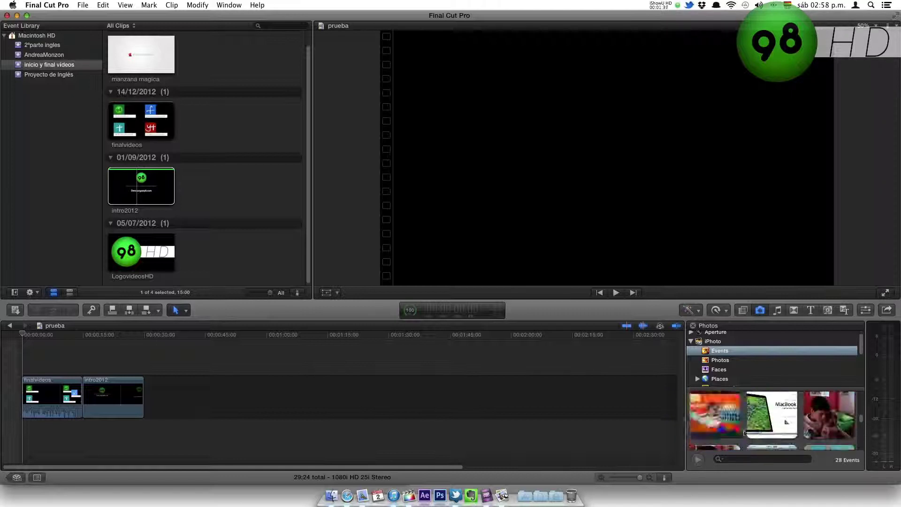
pyautogui.doubleClick(761, 417)
pyautogui.moveTo(710, 407); pyautogui.dragTo(484, 400)
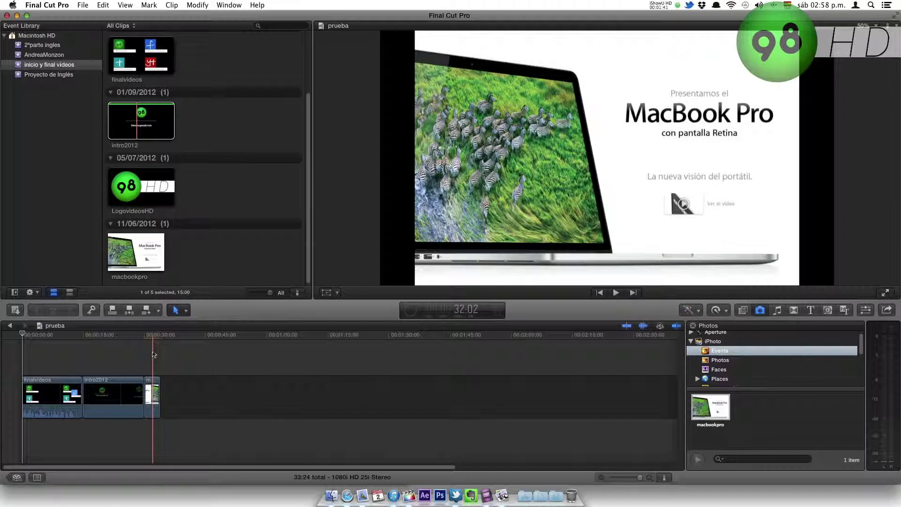
# Select the new macbookpro clip and place the playhead on it near 00:00:31.
pyautogui.click(151, 336)
pyautogui.click(151, 397)
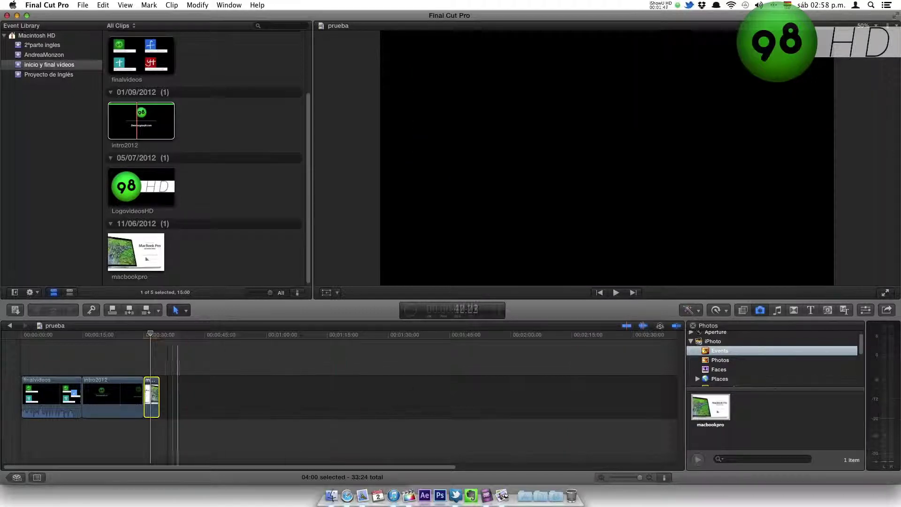
pyautogui.click(153, 334)
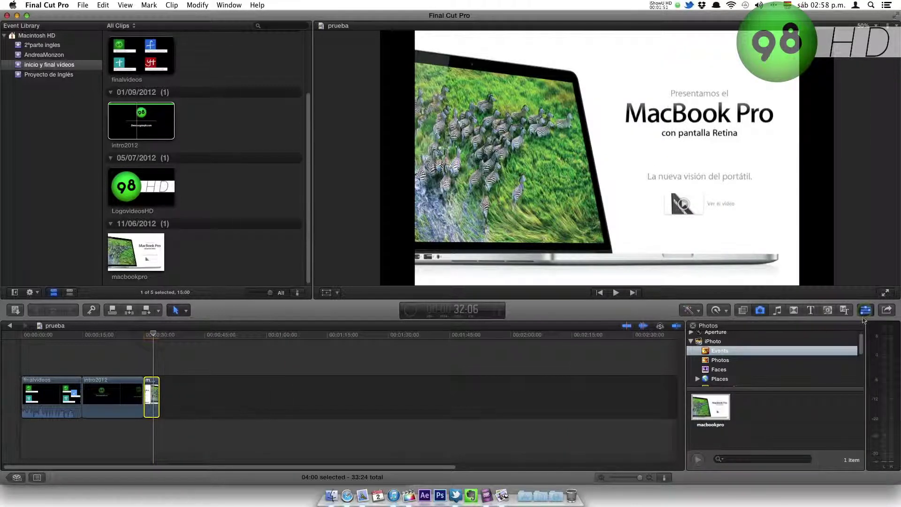
# Review the macbookpro still's Video inspector: Scale 100%, crop 0 px, Opacity 100%.
pyautogui.click(866, 310)
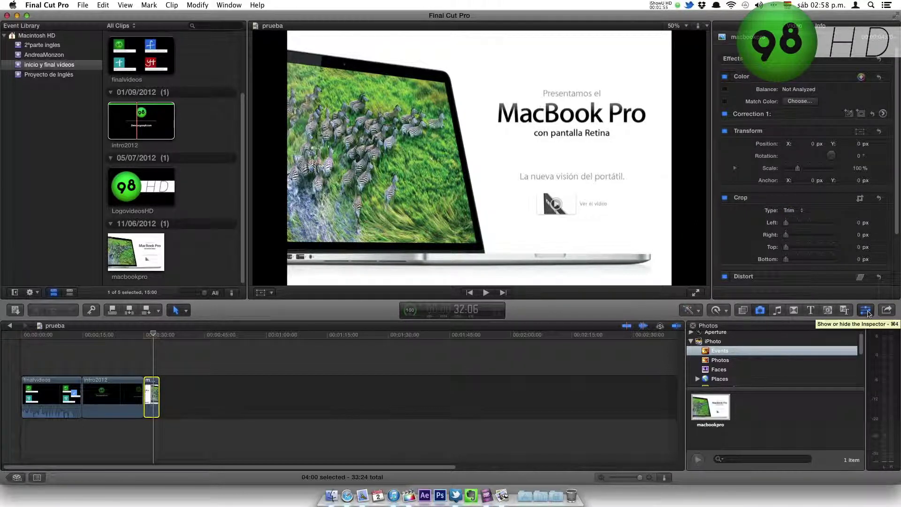
pyautogui.scroll(-3, 833, 215)
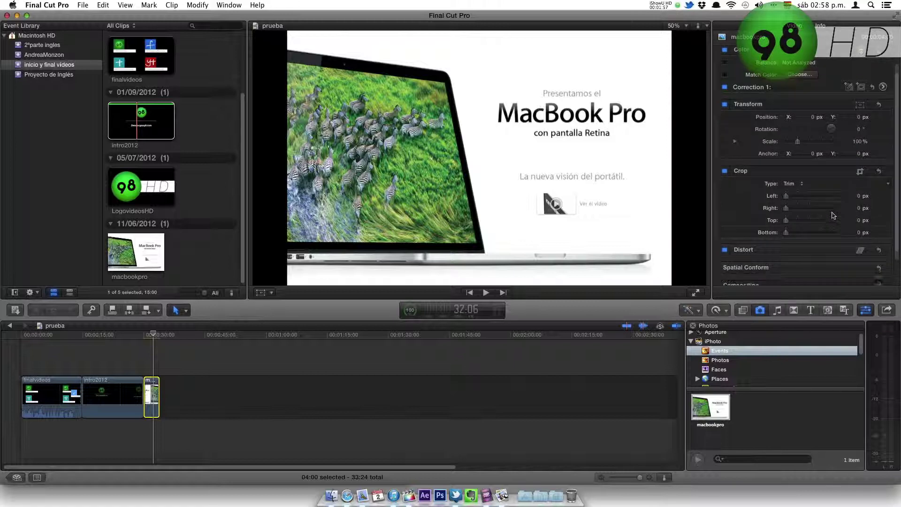
pyautogui.scroll(3, 833, 215)
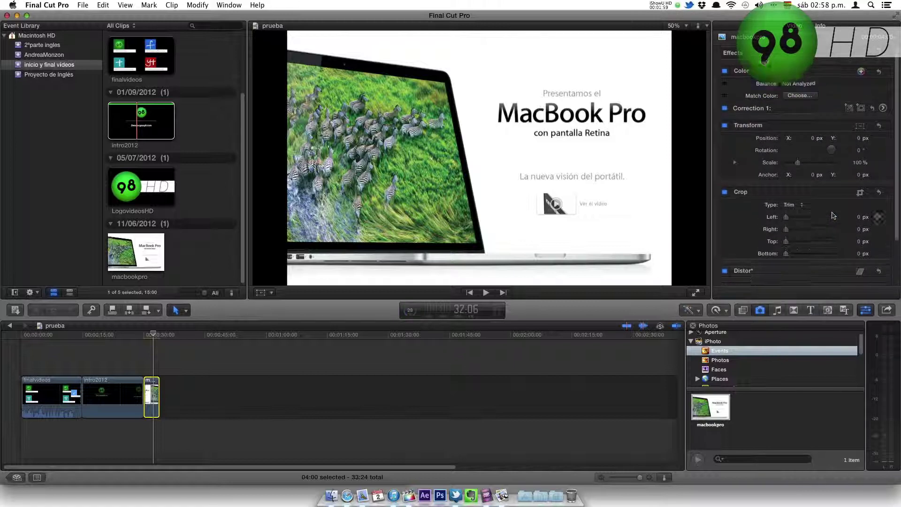
pyautogui.scroll(-5, 833, 215)
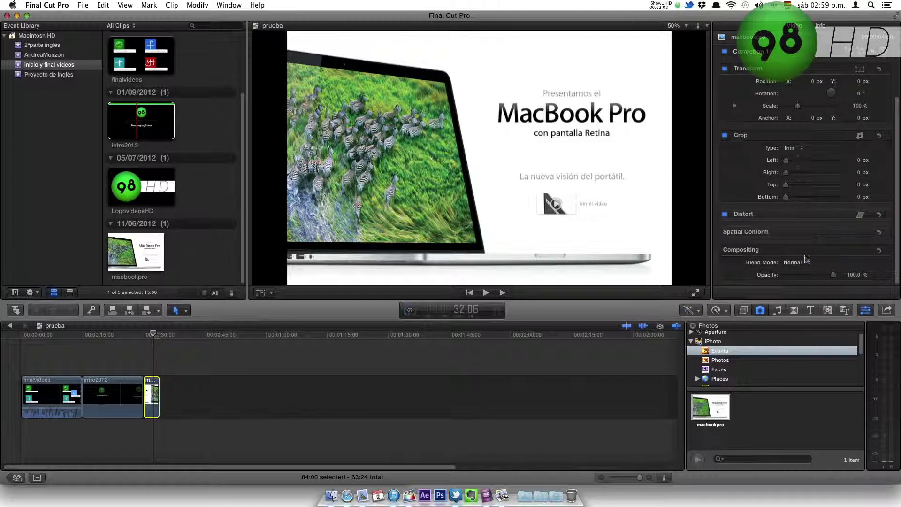
# Check the clip's Info tab roles, keep the role as Video, then hide the inspector.
pyautogui.click(820, 26)
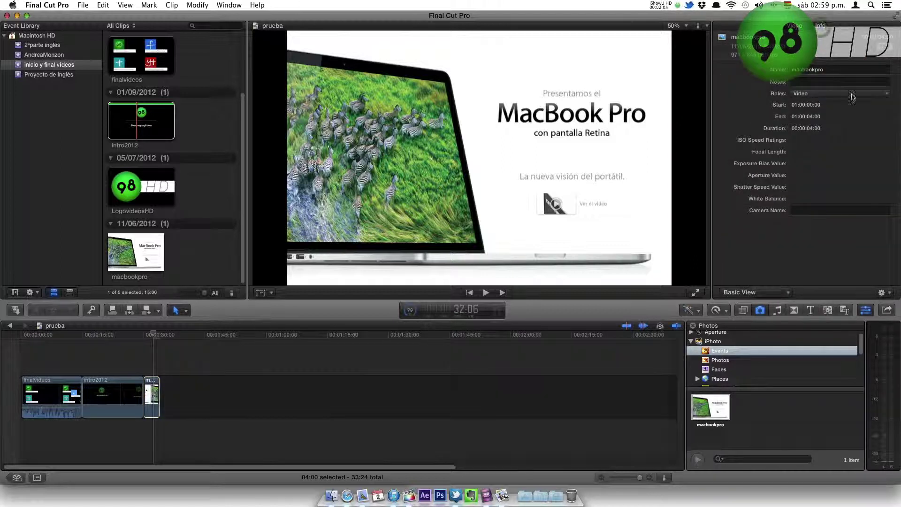
pyautogui.click(806, 92)
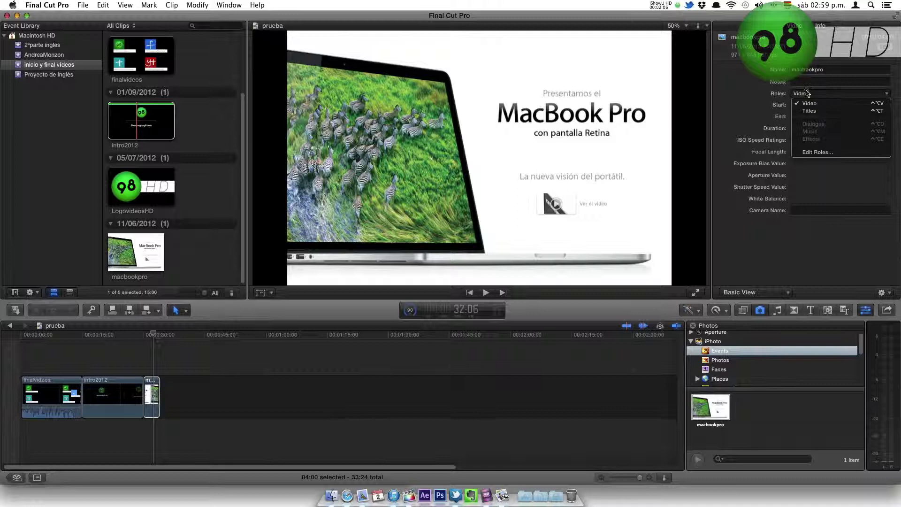
pyautogui.click(807, 223)
pyautogui.click(794, 26)
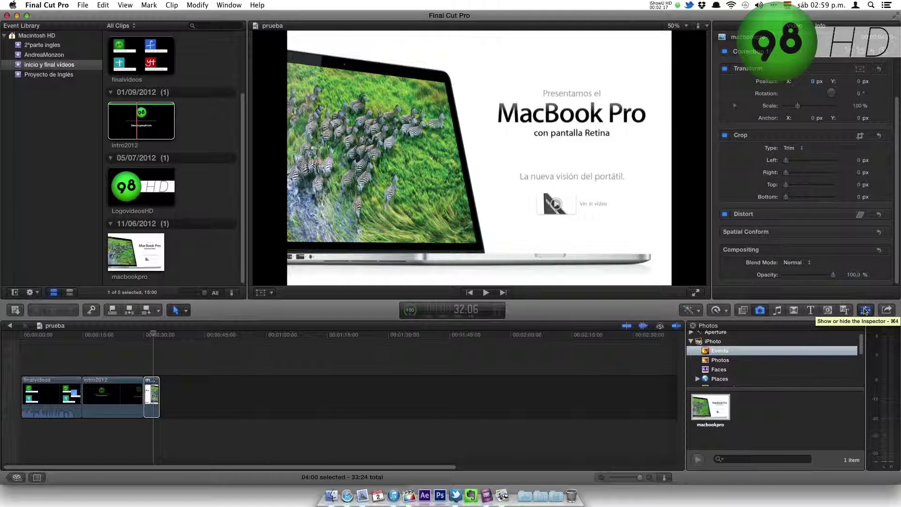
pyautogui.click(865, 310)
# Switch from the iPhoto library to the Aperture library and expand its collections.
pyautogui.scroll(-3, 775, 360)
pyautogui.scroll(-3, 775, 360)
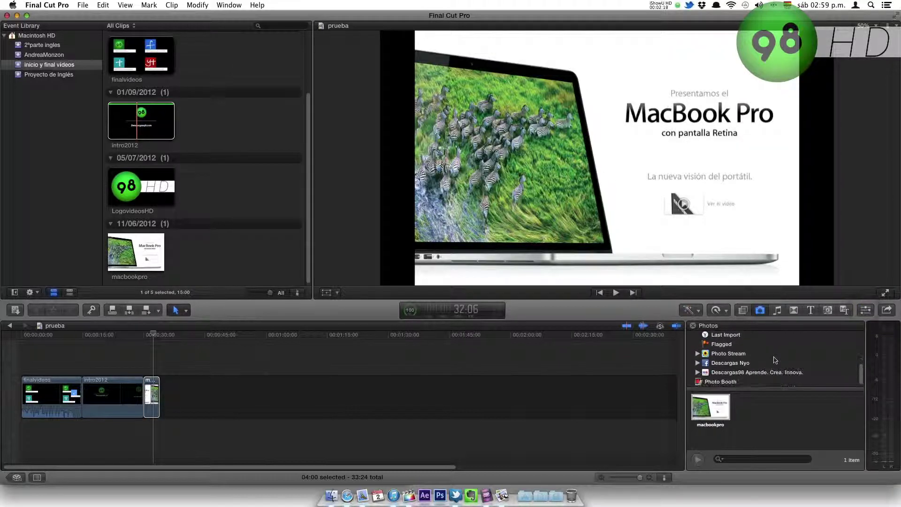
pyautogui.scroll(3, 739, 371)
pyautogui.scroll(3, 739, 371)
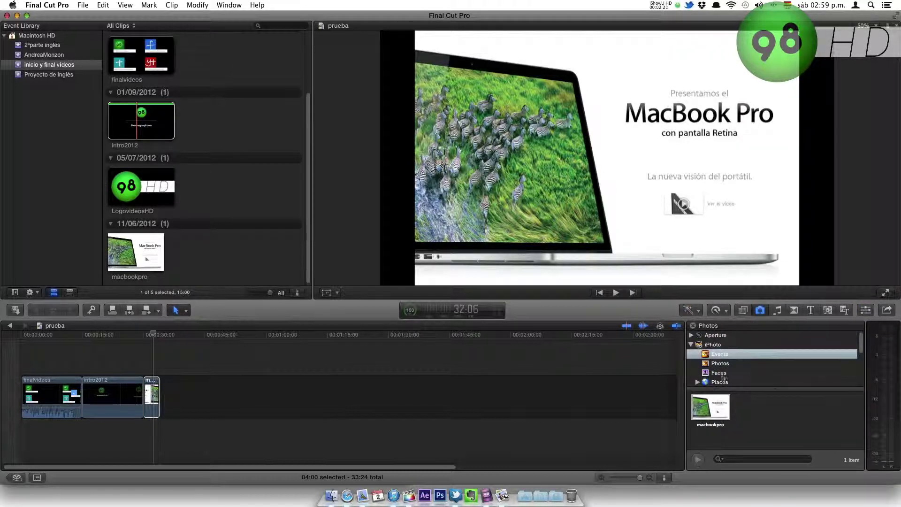
pyautogui.click(691, 345)
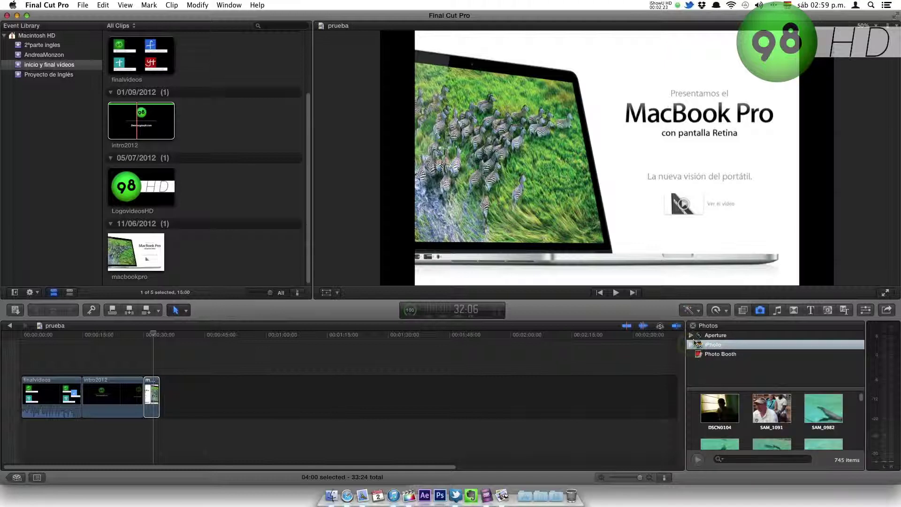
pyautogui.click(692, 336)
pyautogui.click(690, 336)
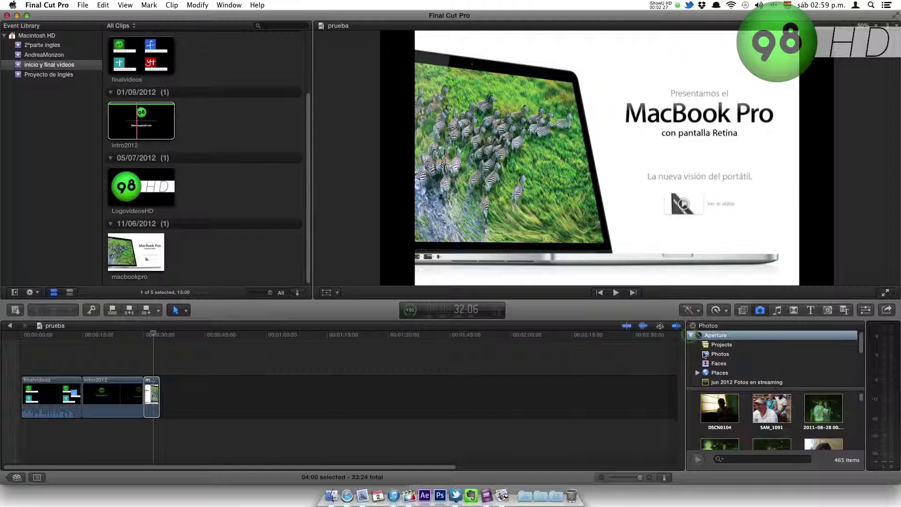
pyautogui.scroll(-3, 703, 338)
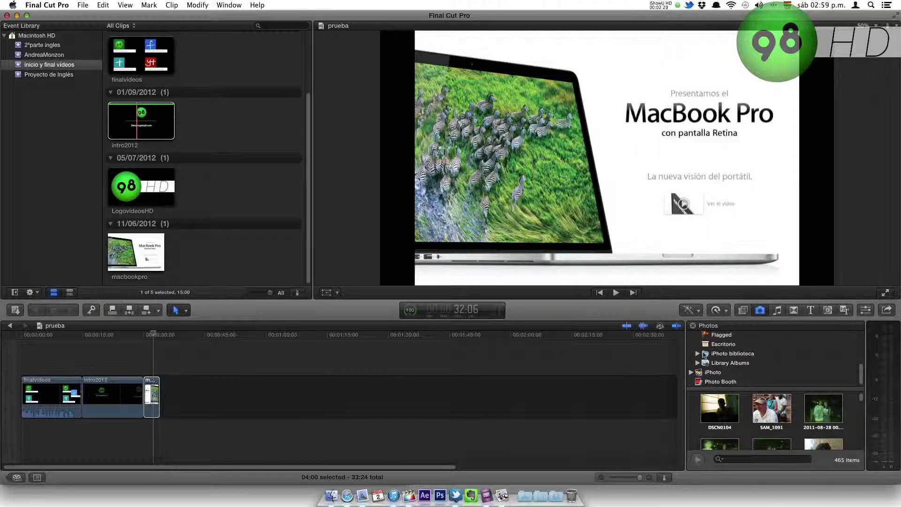
pyautogui.scroll(3, 705, 355)
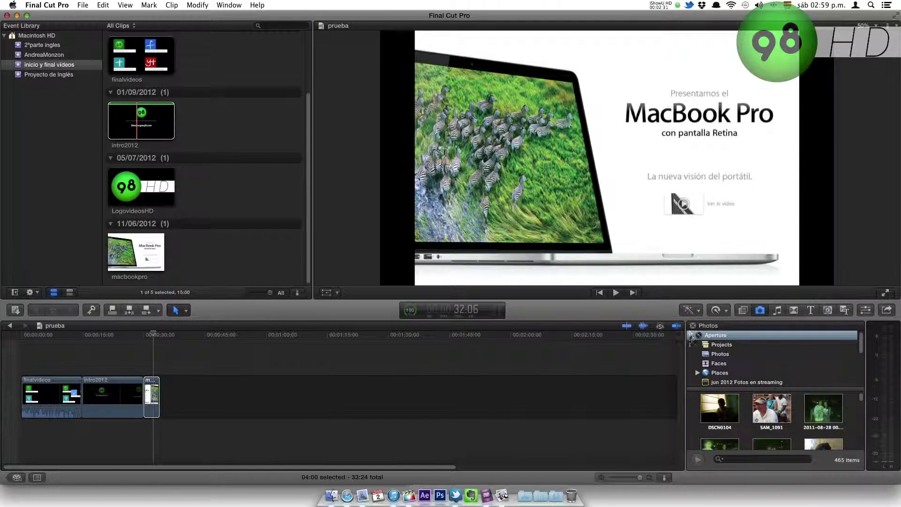
pyautogui.click(690, 336)
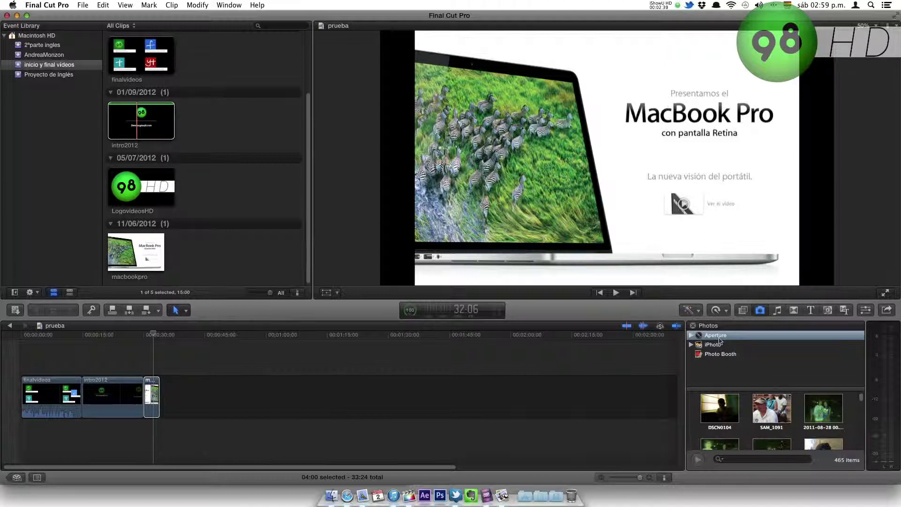
pyautogui.click(690, 336)
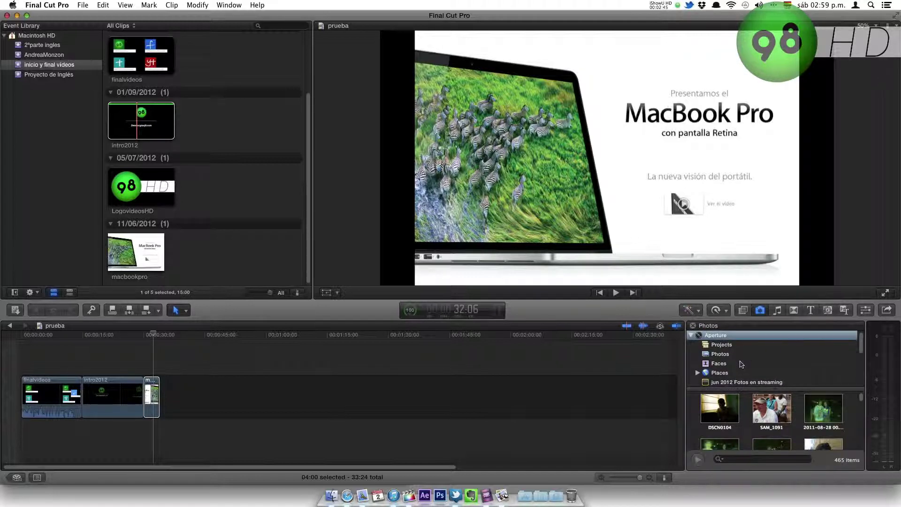
# Browse Aperture's Projects, Photos, Faces and jun 2012 album, then select the whole Aperture library.
pyautogui.click(726, 346)
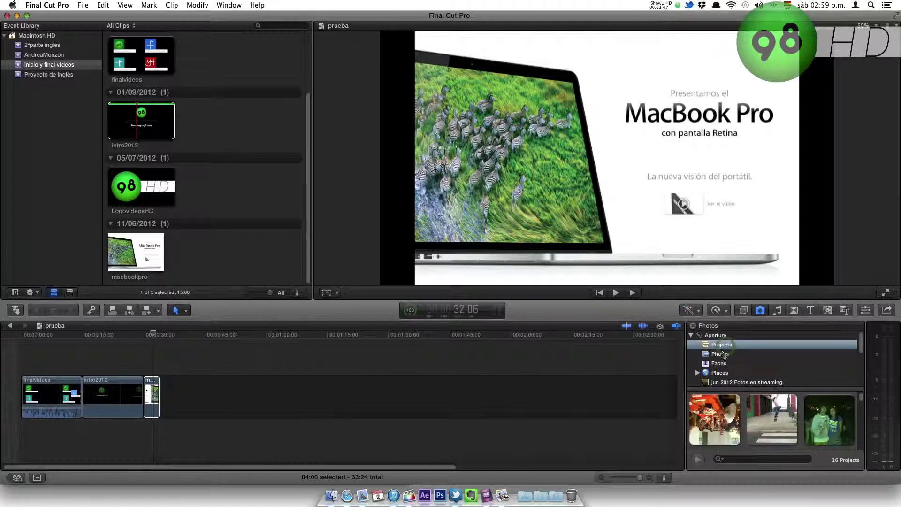
pyautogui.click(725, 355)
pyautogui.click(723, 364)
pyautogui.scroll(-1, 723, 365)
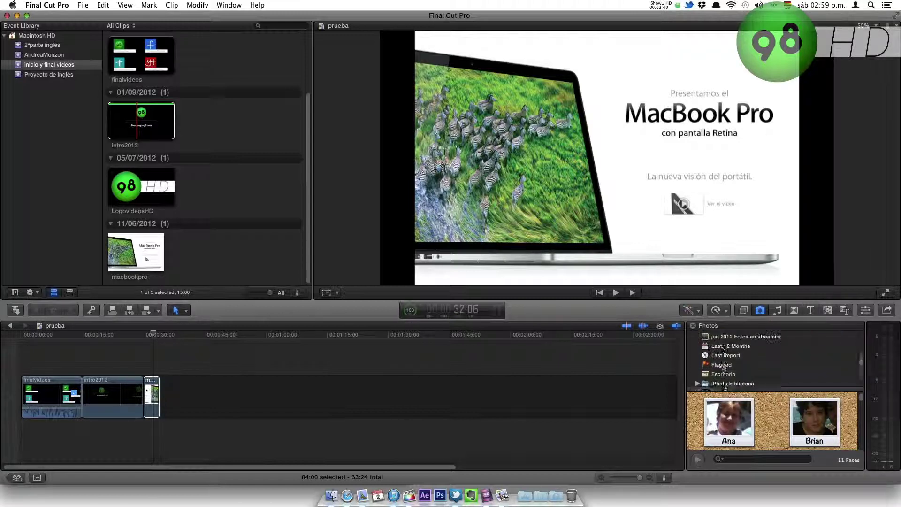
pyautogui.click(722, 363)
pyautogui.scroll(2, 723, 363)
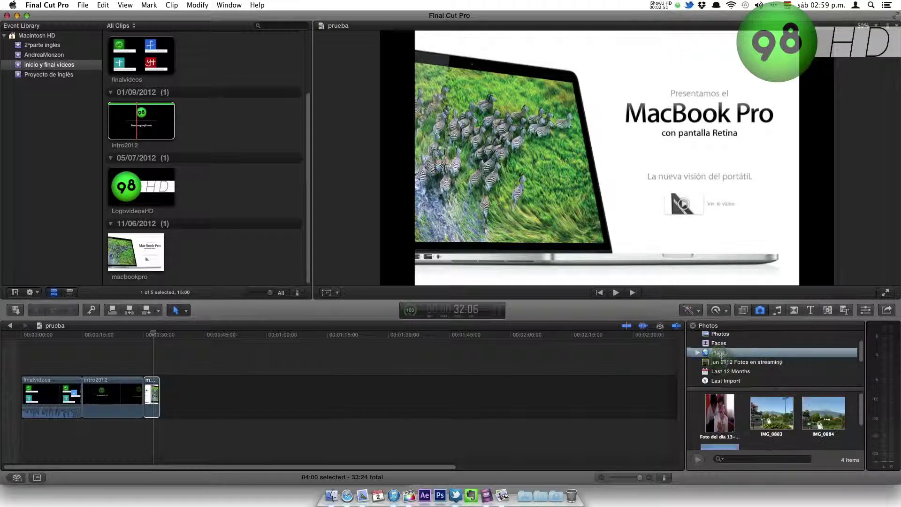
pyautogui.click(691, 345)
# Search the photos by name for 'sam', then for 'asader'.
pyautogui.click(761, 459)
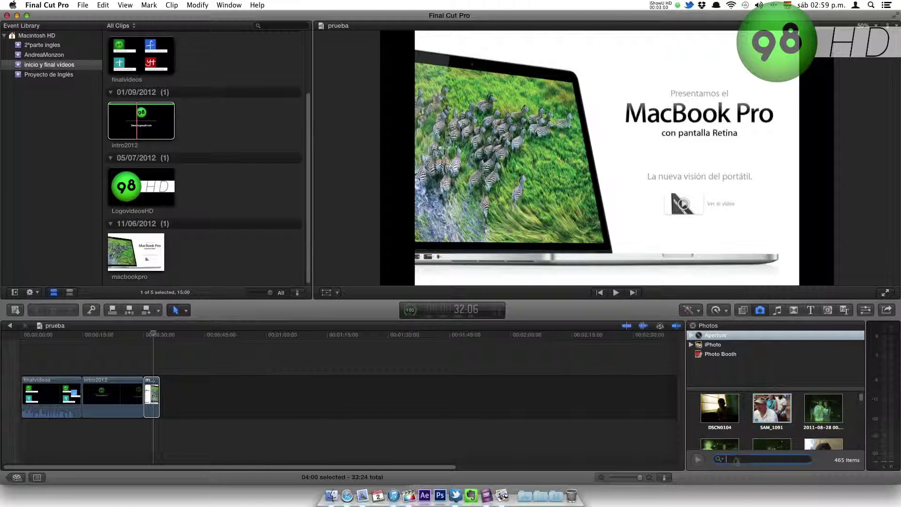
pyautogui.write('sam')
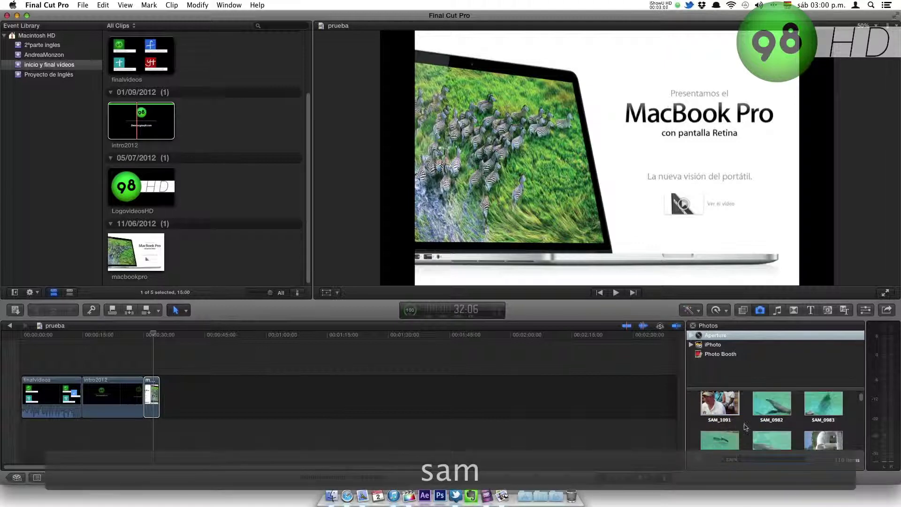
pyautogui.click(807, 459)
pyautogui.write('asader')
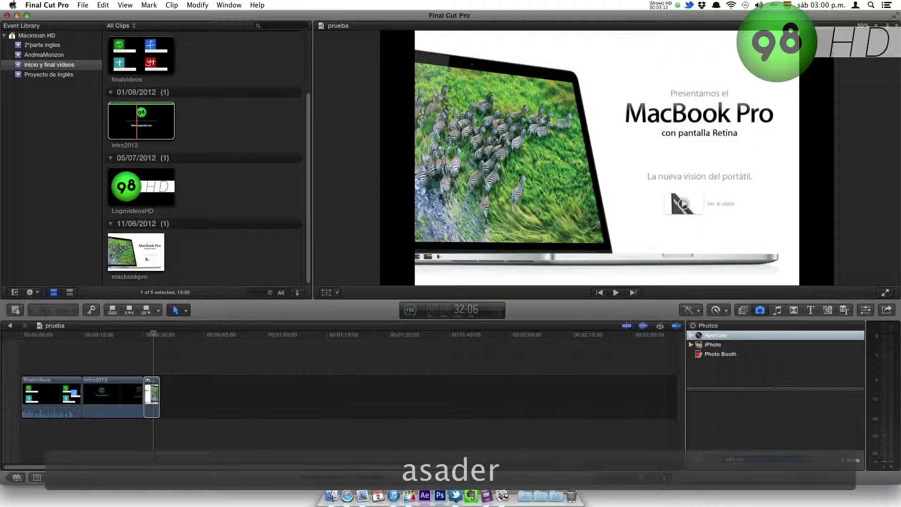
# Switch to iPhoto and clear the search so all 745 items are listed.
pyautogui.click(713, 345)
pyautogui.click(718, 459)
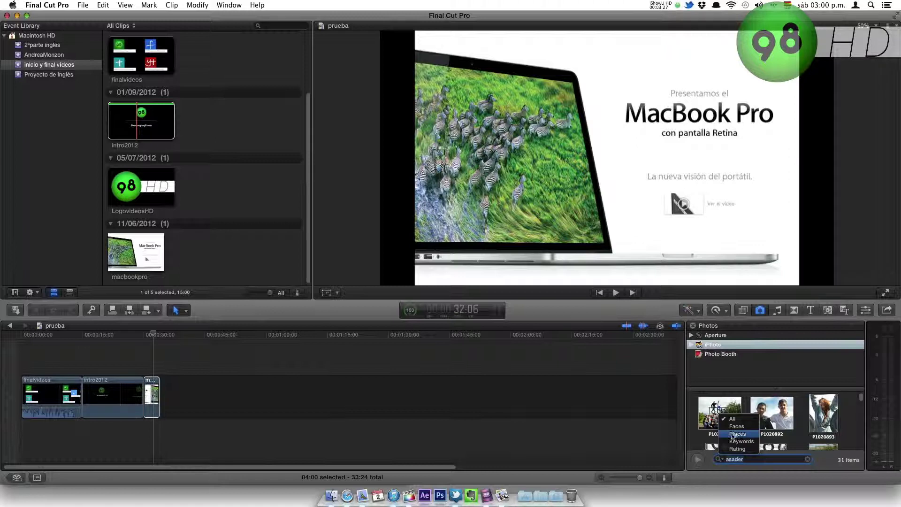
pyautogui.click(807, 459)
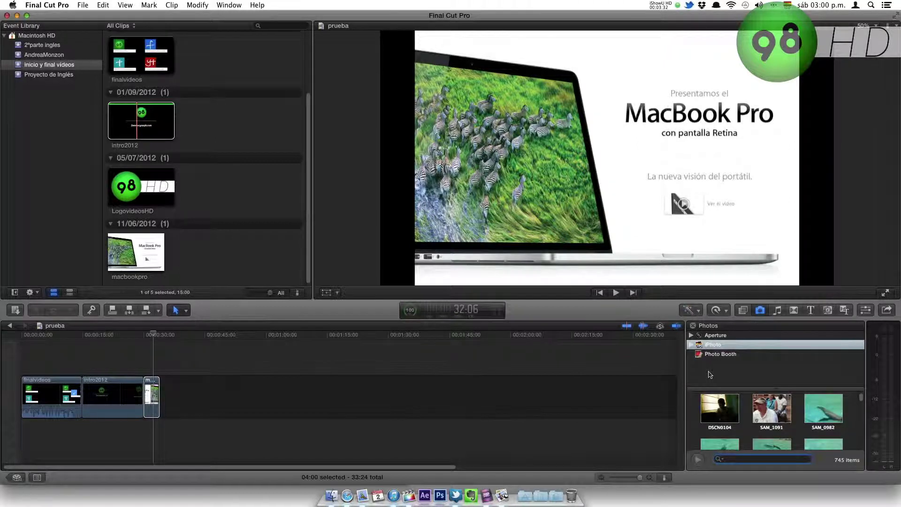